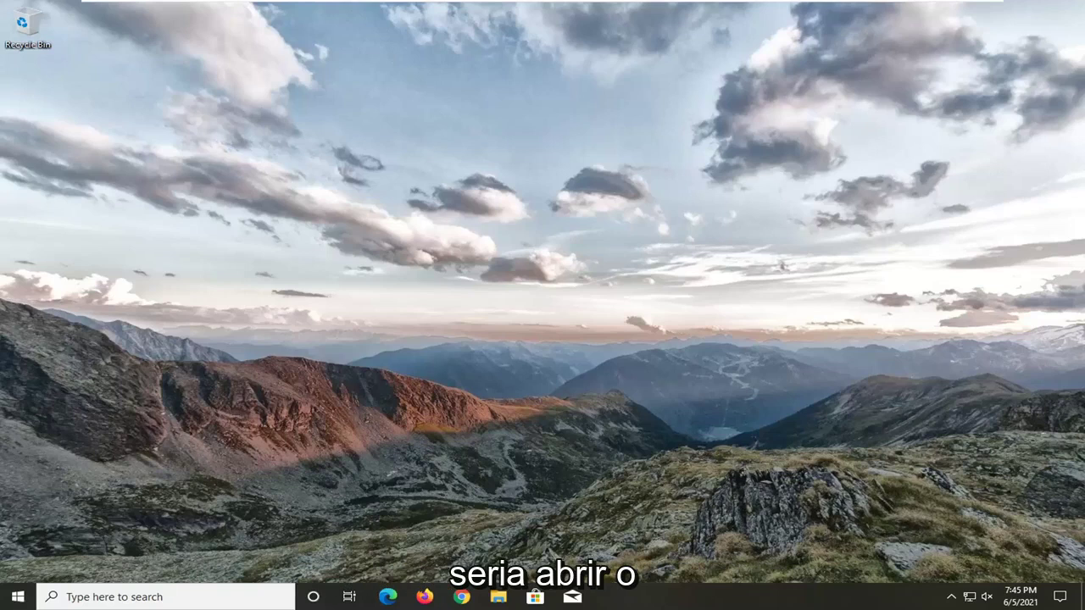
Search Windows for "troubleshoot", open the Troubleshoot settings and show the additional troubleshooters
click(17, 597)
text(trouble)
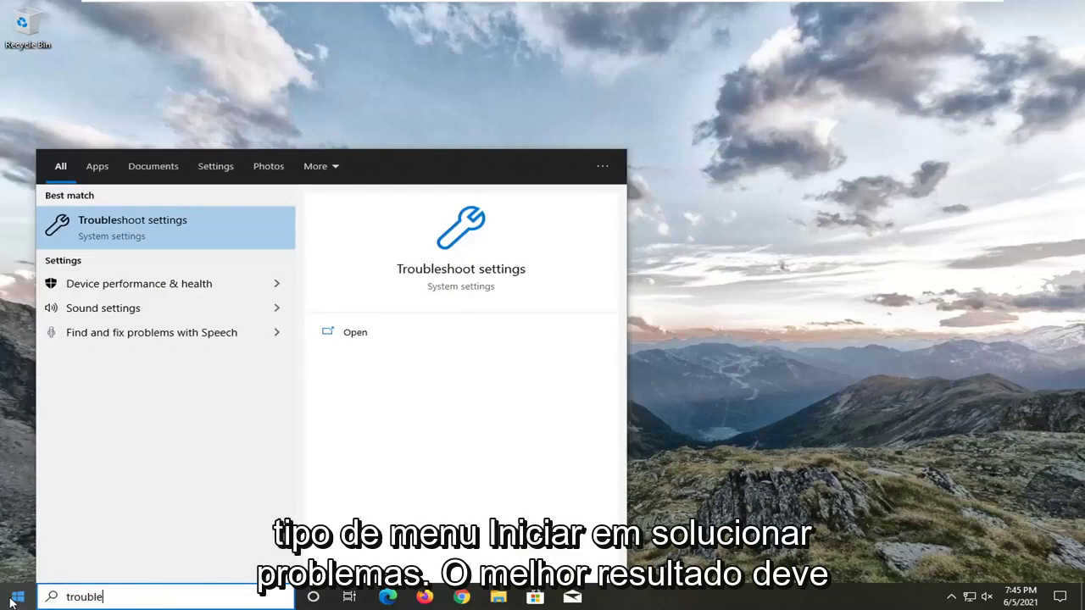
text(shoot)
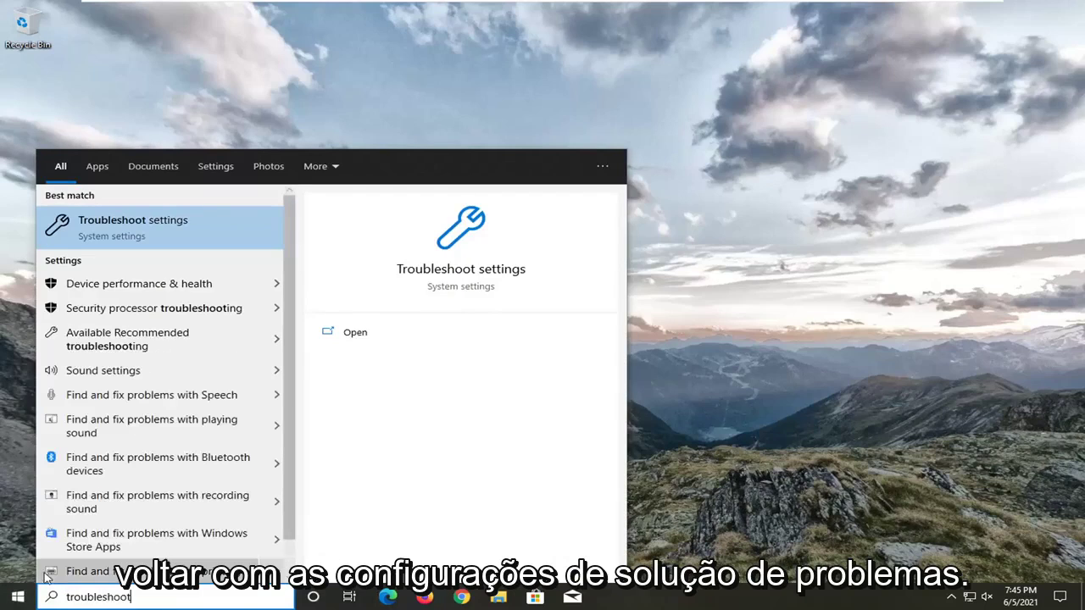
click(135, 237)
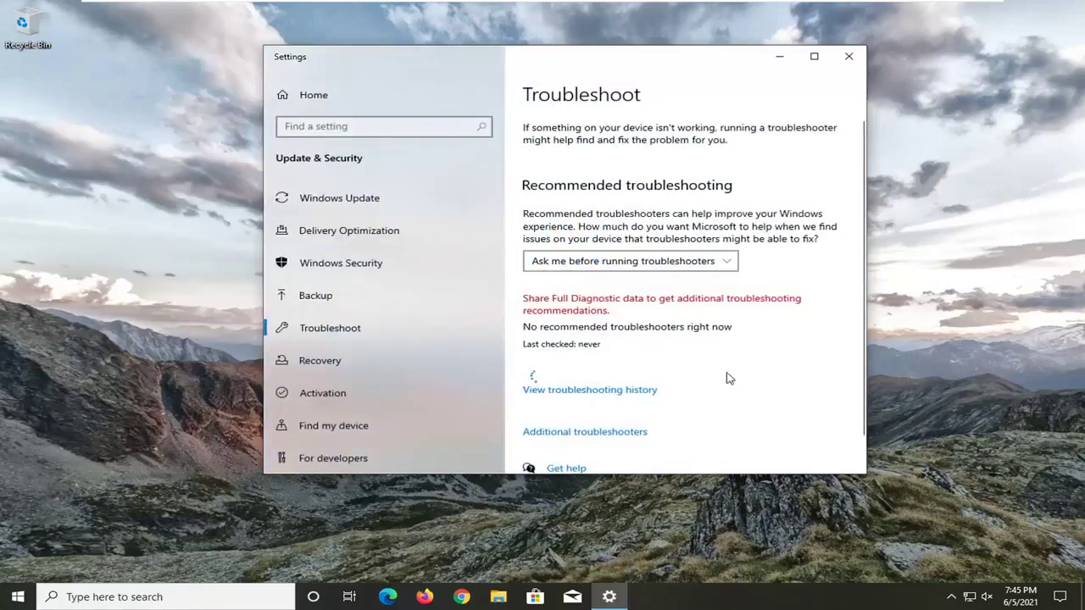
scroll(619, 386, down, 1)
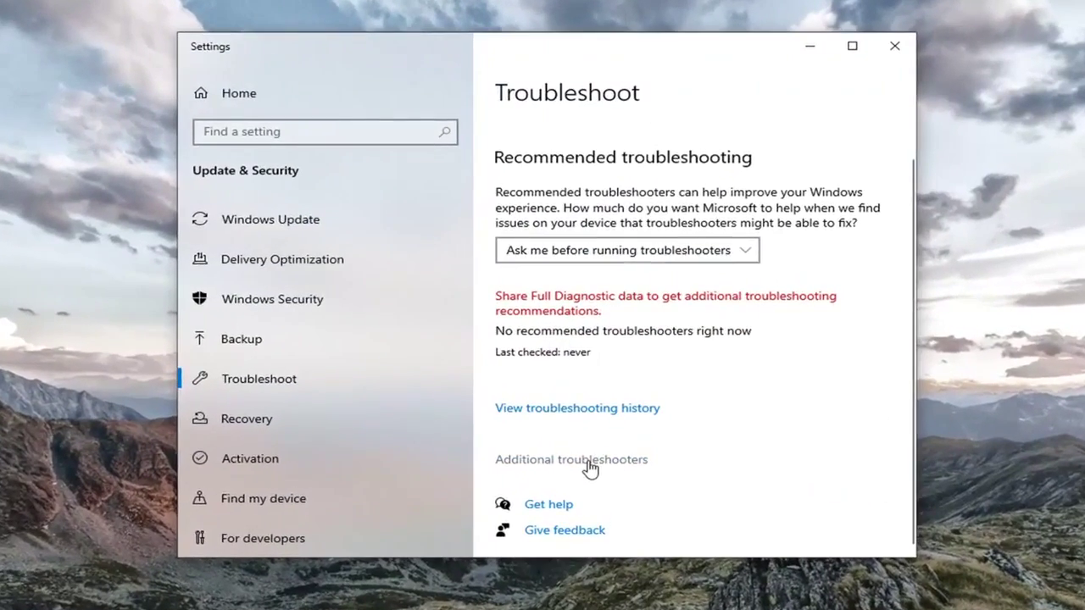
click(592, 446)
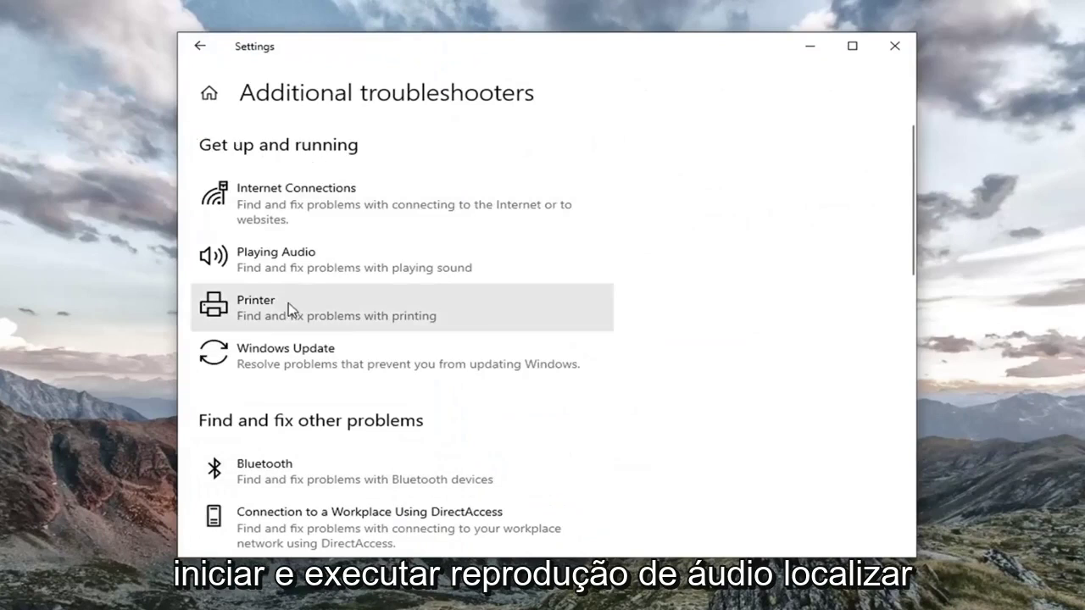
Run the Playing Audio troubleshooter and accept its suggestion to open Audio Enhancements
click(296, 263)
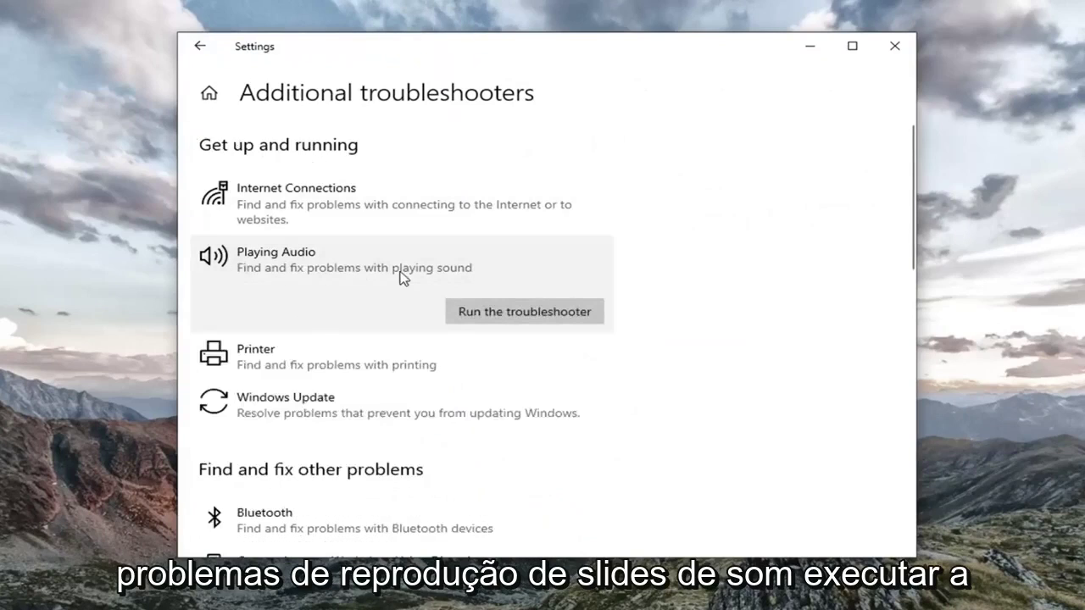
click(519, 314)
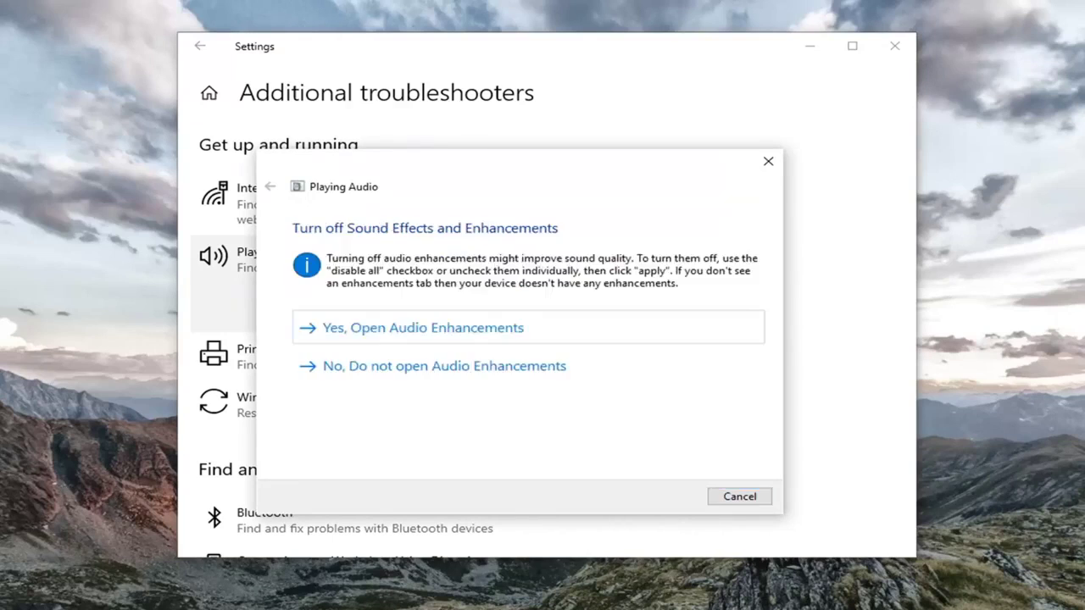
click(429, 332)
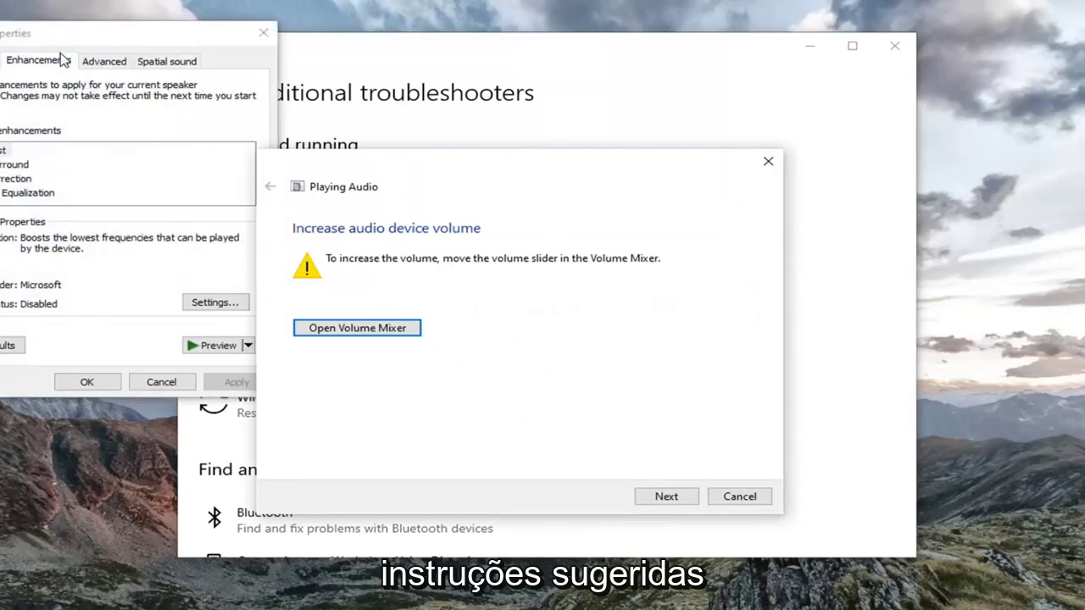
Cancel the Speakers Properties dialog, continue the audio troubleshooter to its end, and close it along with Settings
drag(64, 60, 400, 135)
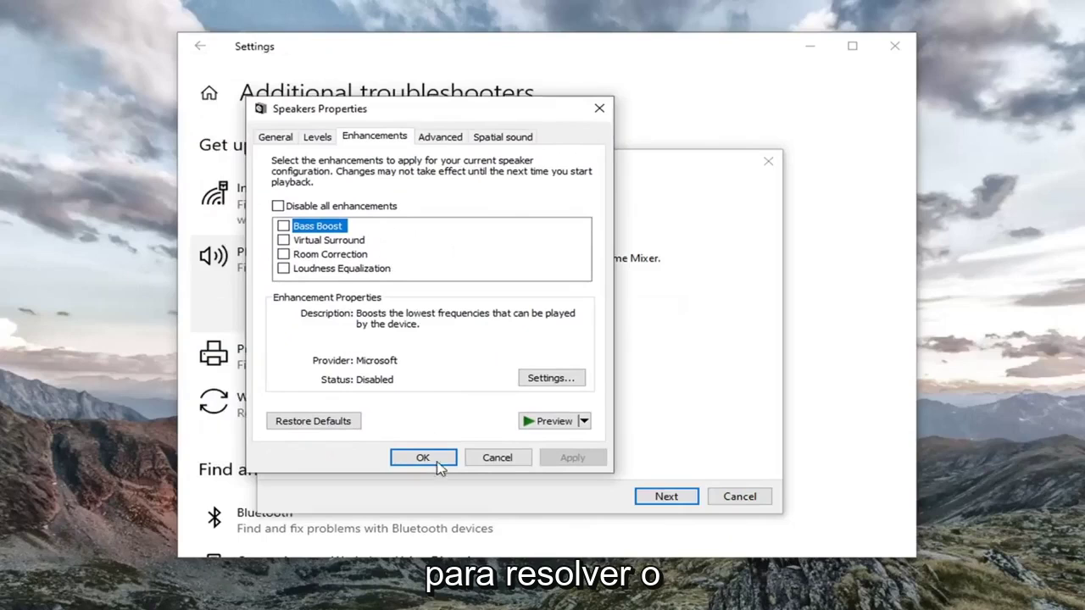
click(509, 458)
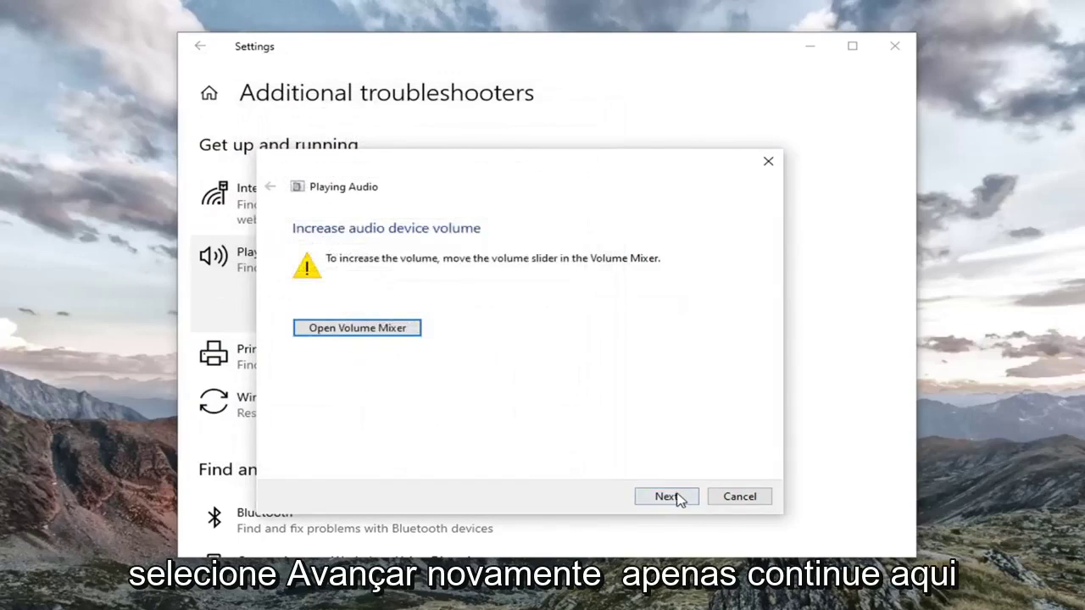
click(666, 497)
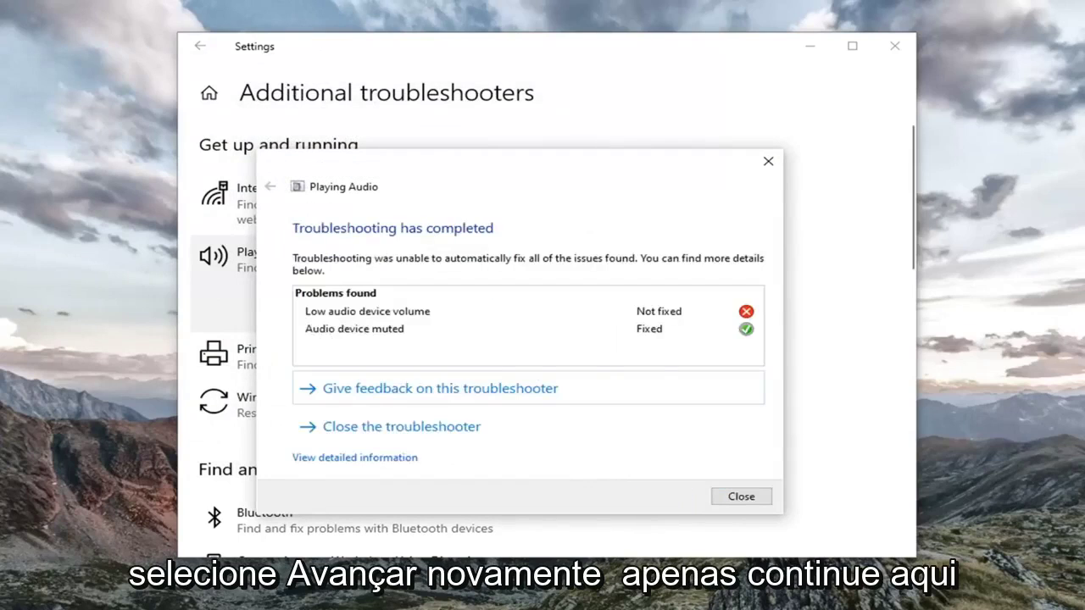
click(741, 496)
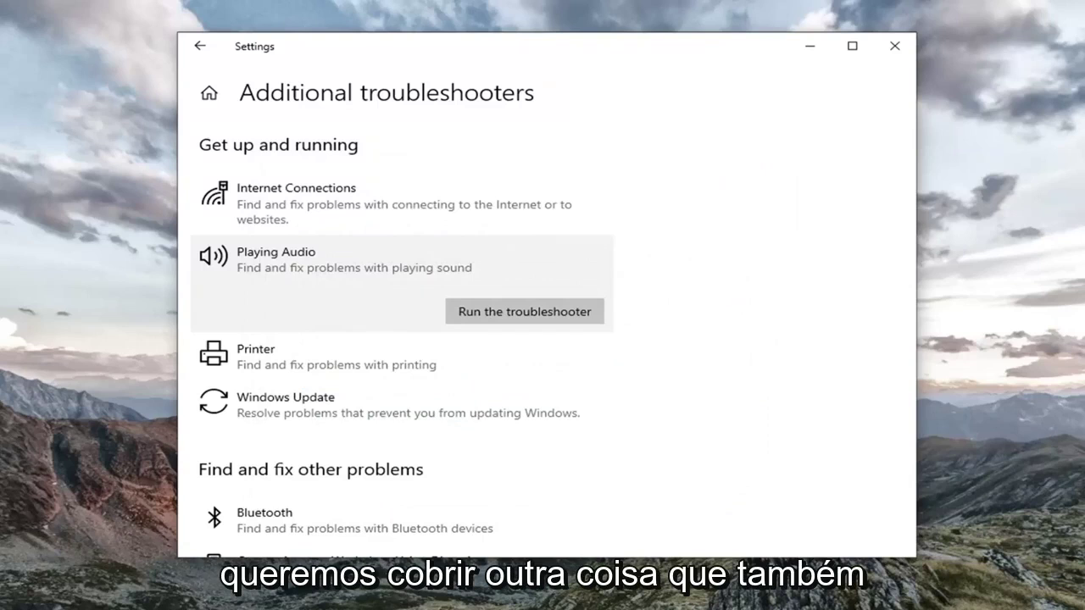
click(894, 46)
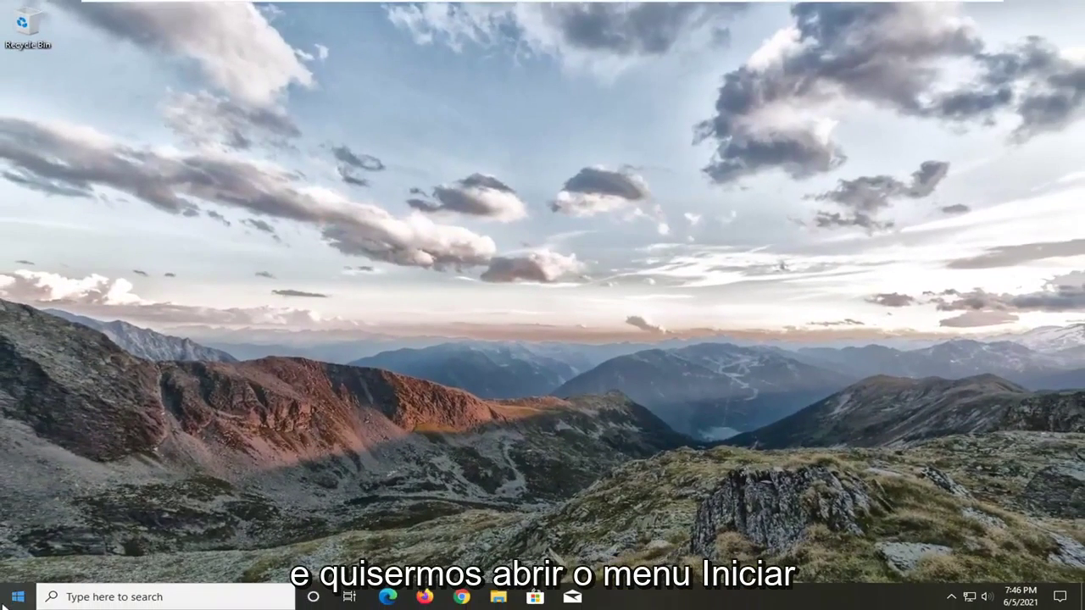
Search Windows for "control panel", open Control Panel and set its view to Large icons
click(11, 602)
click(11, 602)
click(7, 604)
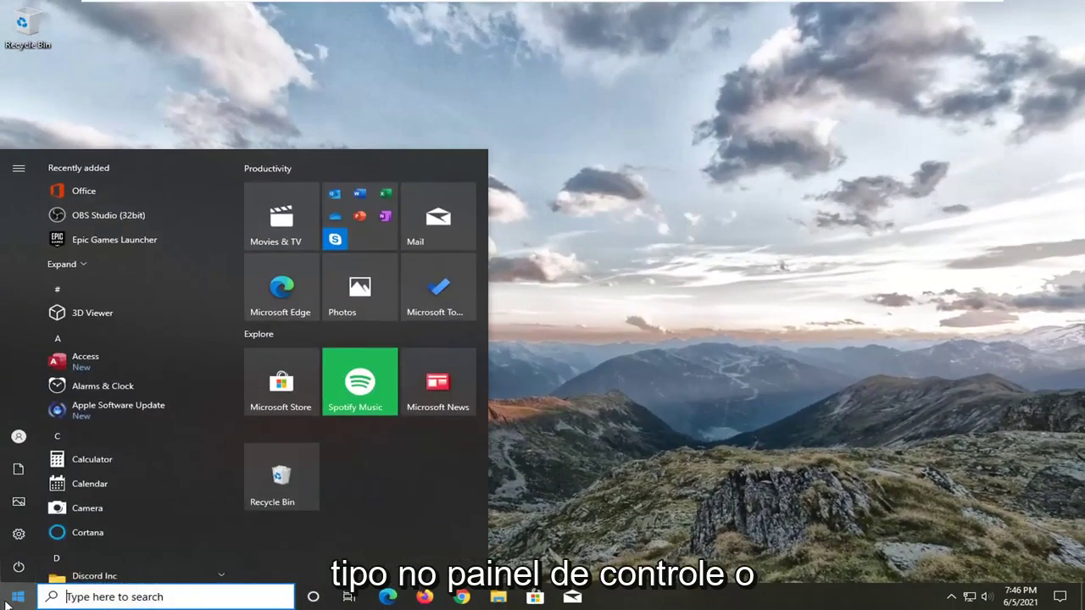
text(control panel)
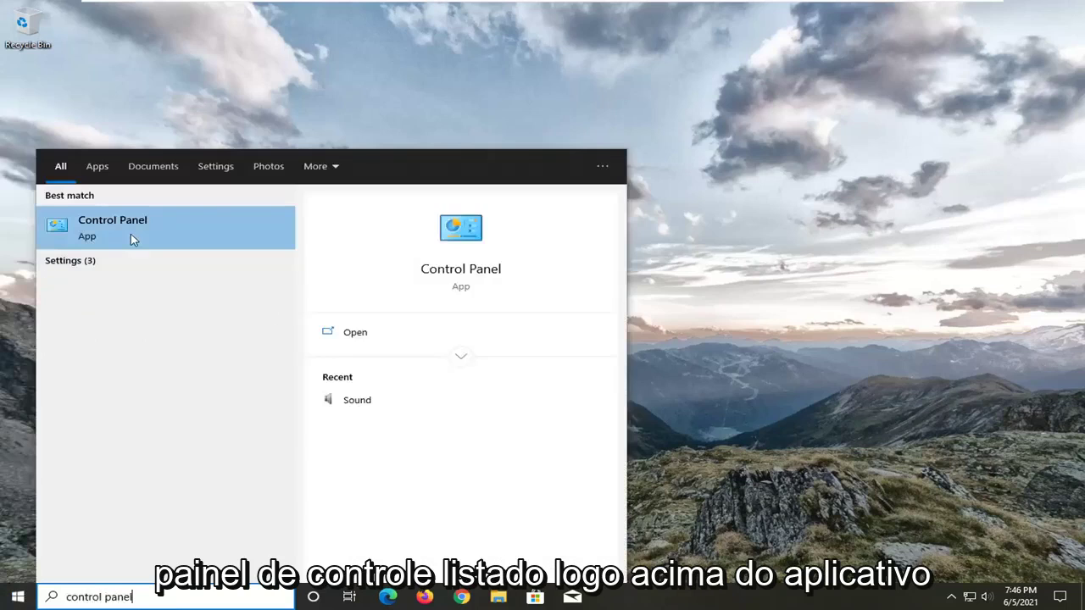
click(156, 231)
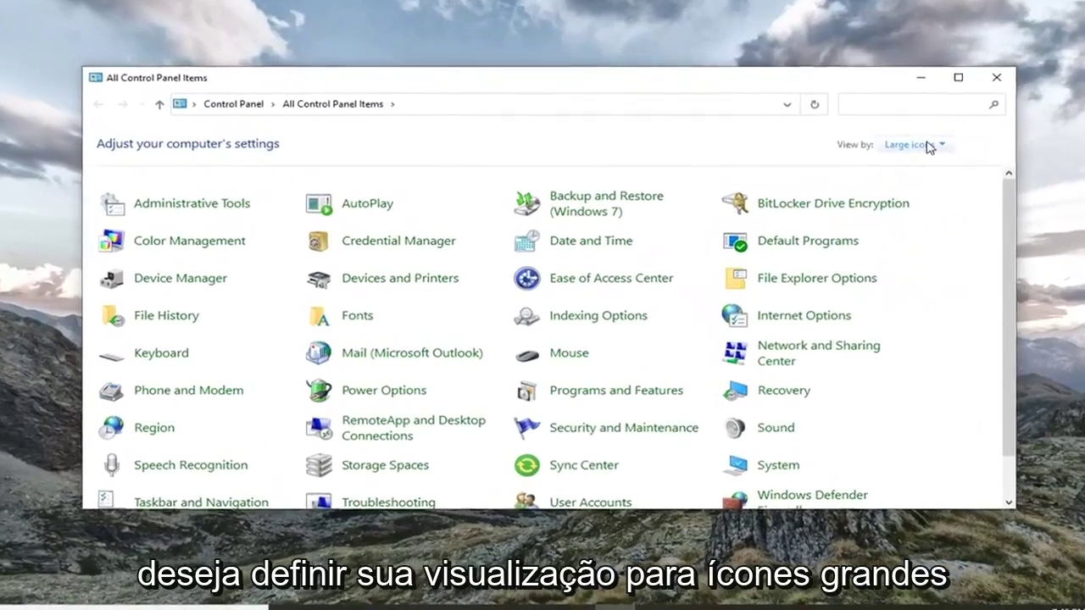
click(886, 157)
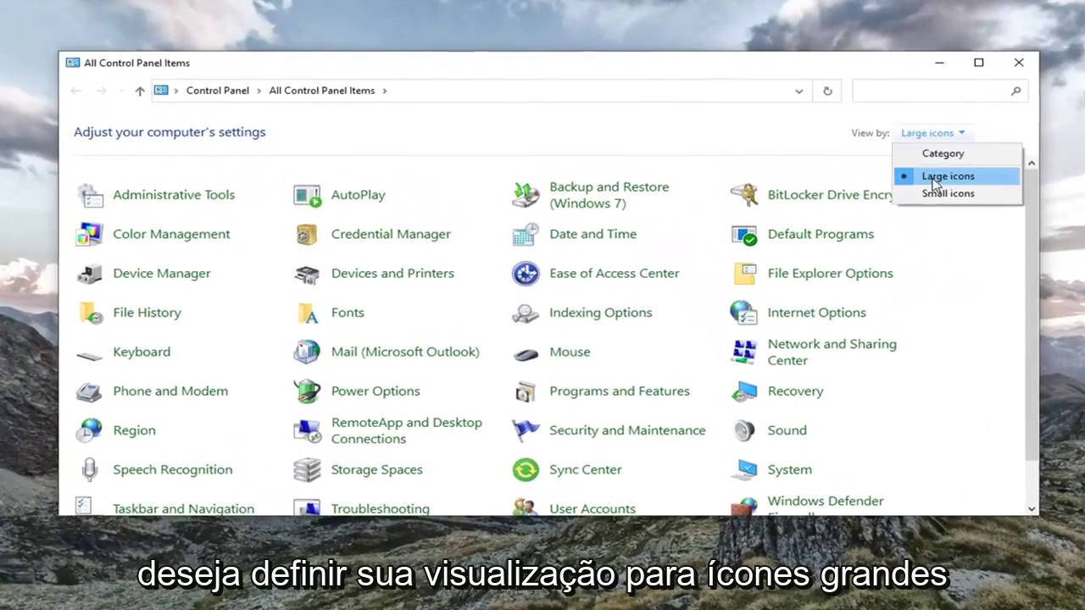
click(890, 192)
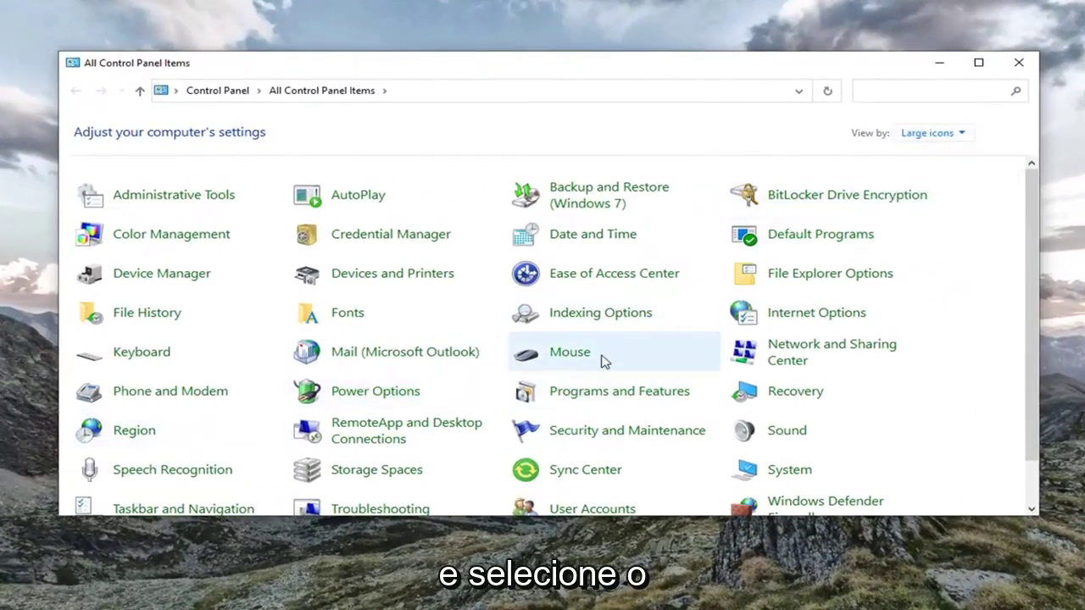
Open the Sound settings and bring up the properties of the default Speakers playback device
click(777, 432)
drag(161, 20, 509, 95)
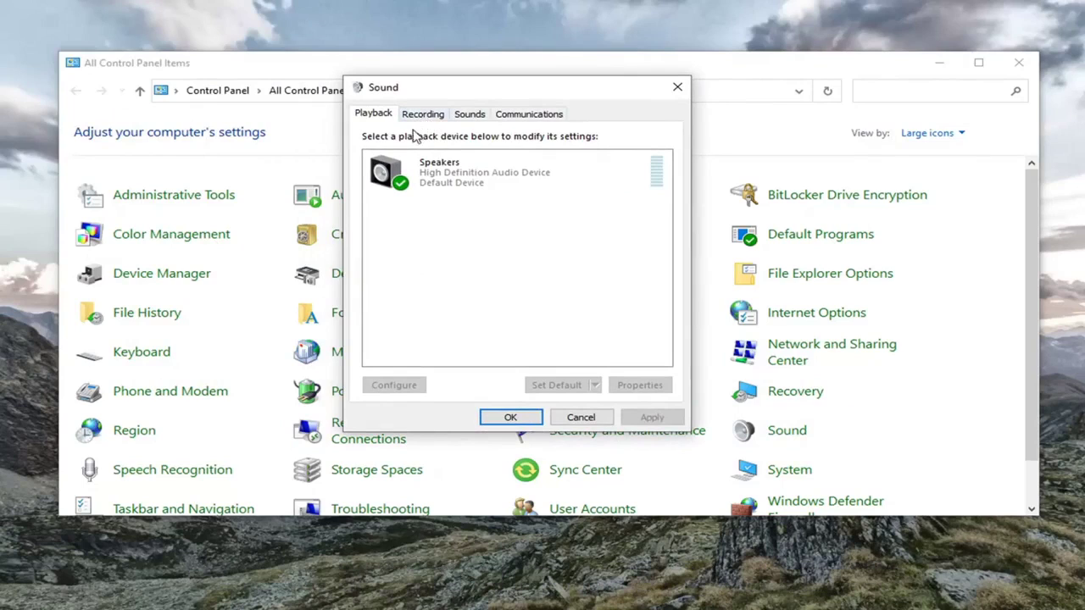
click(430, 181)
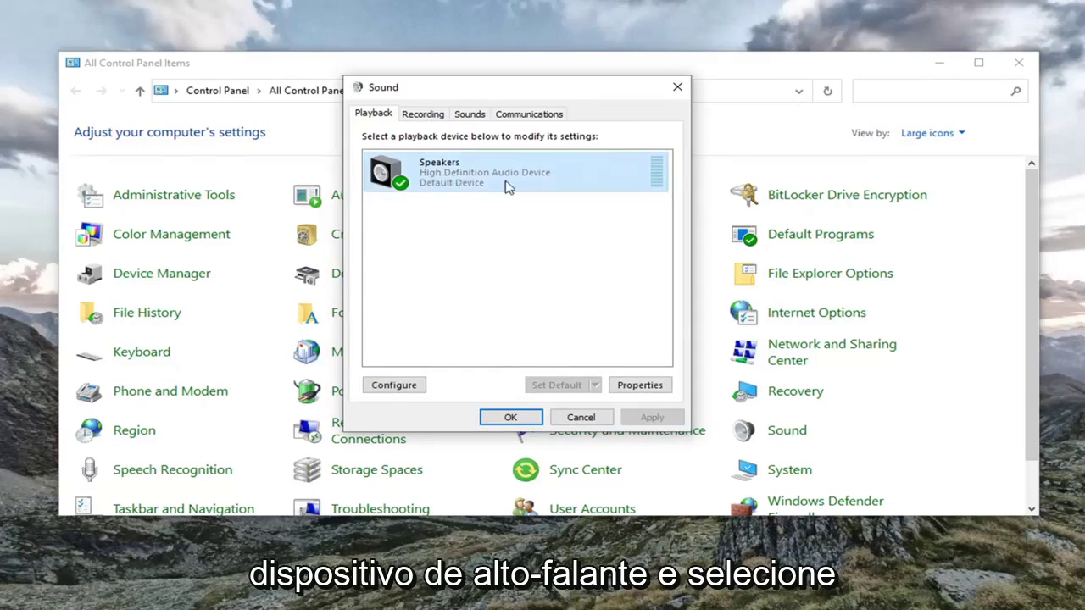
click(640, 386)
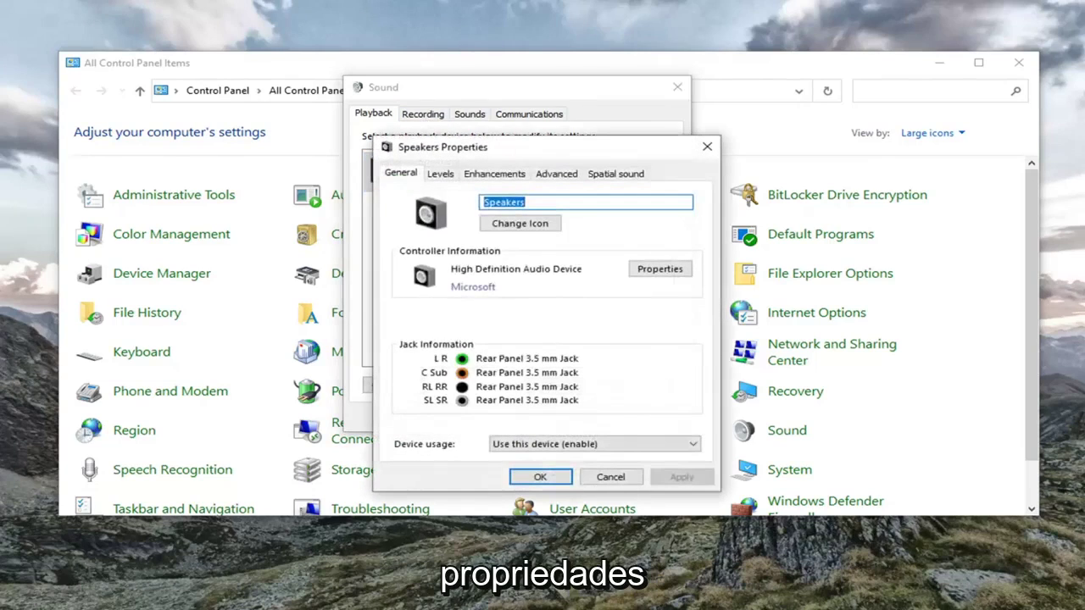
drag(507, 150, 479, 104)
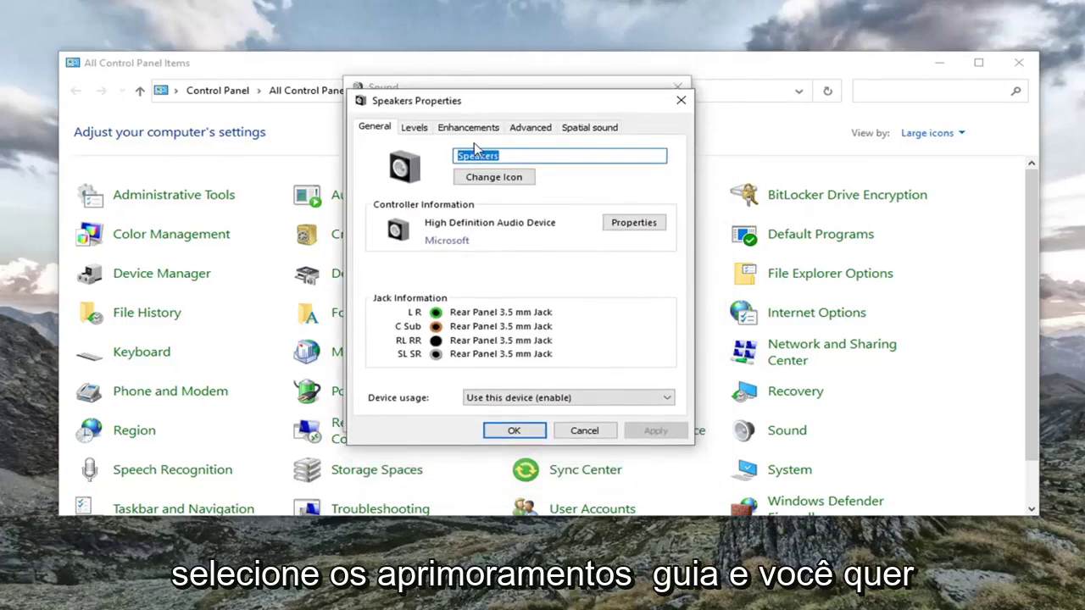
Disable all enhancements for the speakers, apply the change, and close the sound dialogs and Control Panel
click(462, 129)
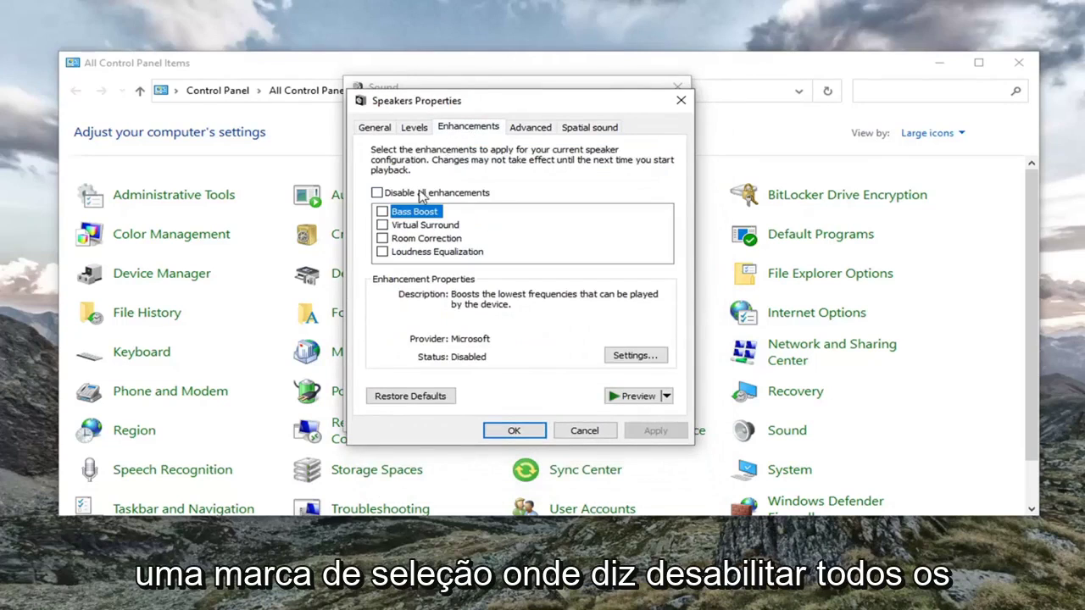
click(410, 194)
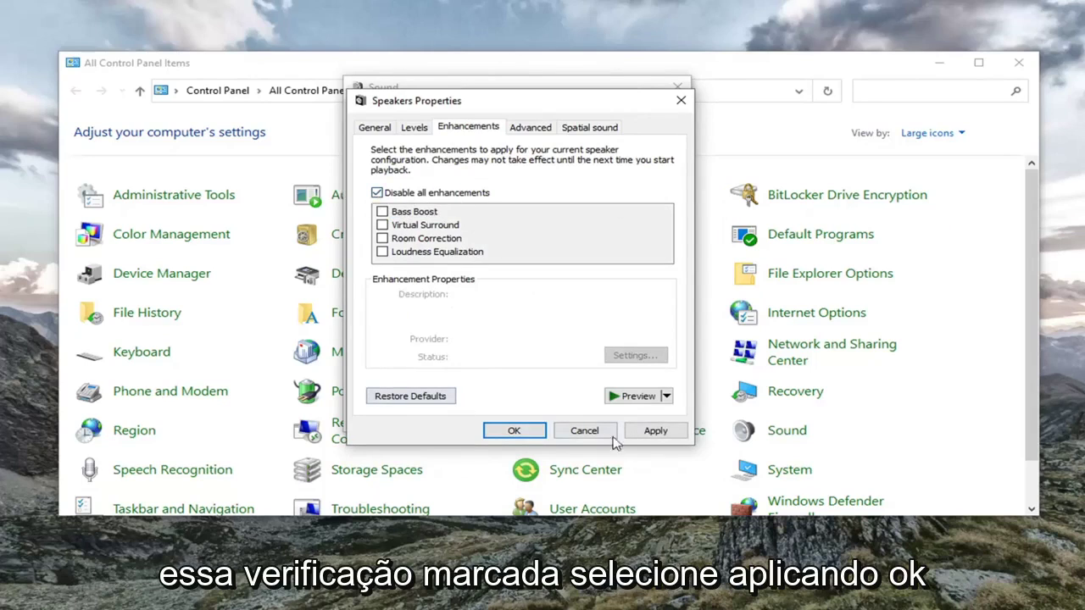
click(655, 430)
click(514, 431)
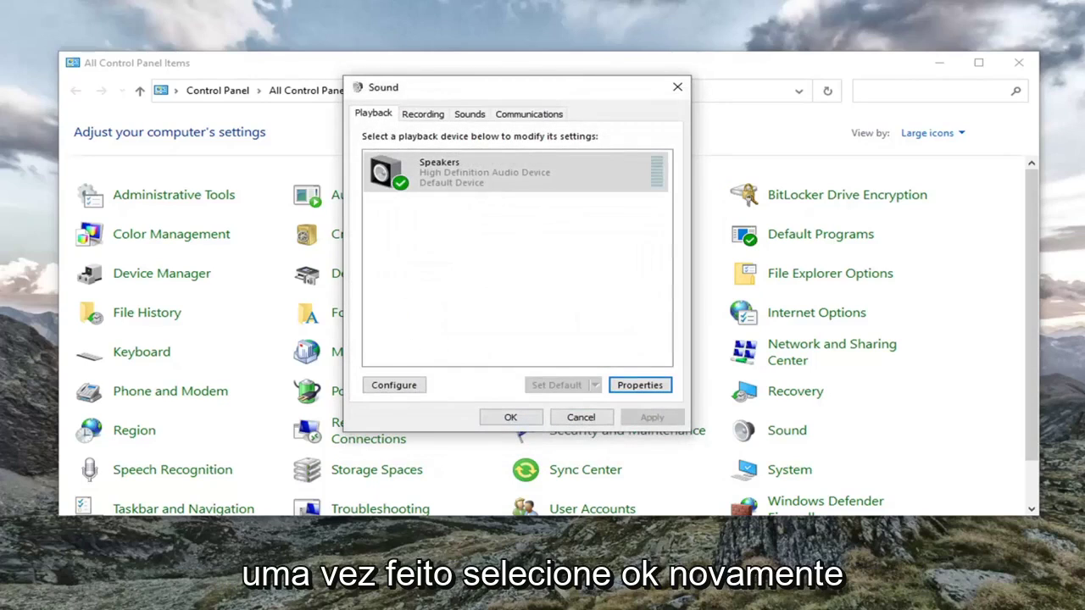
click(509, 417)
click(1021, 63)
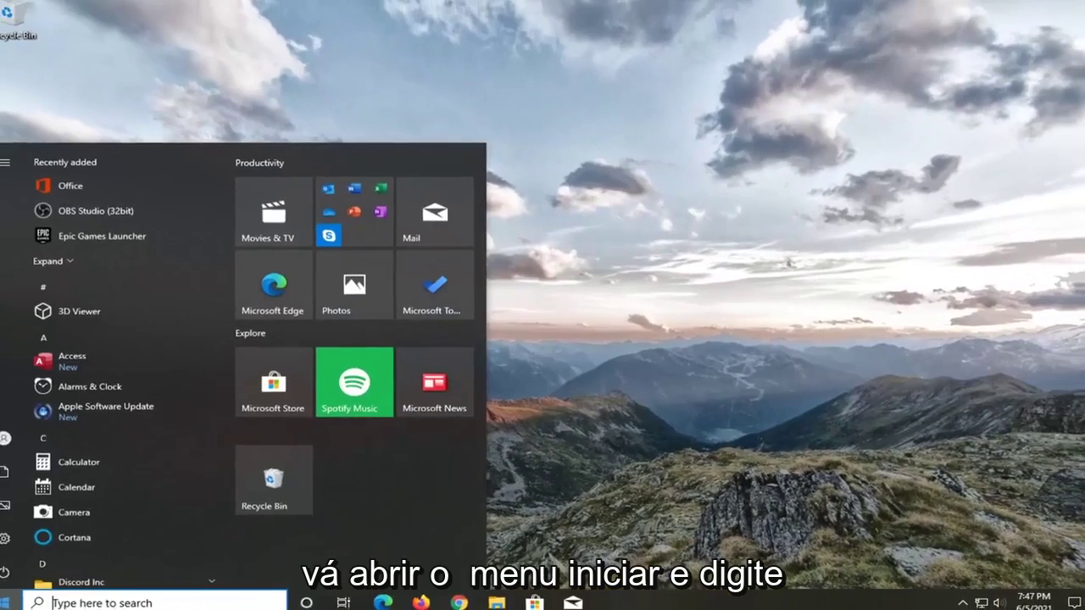
Search Windows for "device manager", open Device Manager and expand Sound, video and game controllers
text(d)
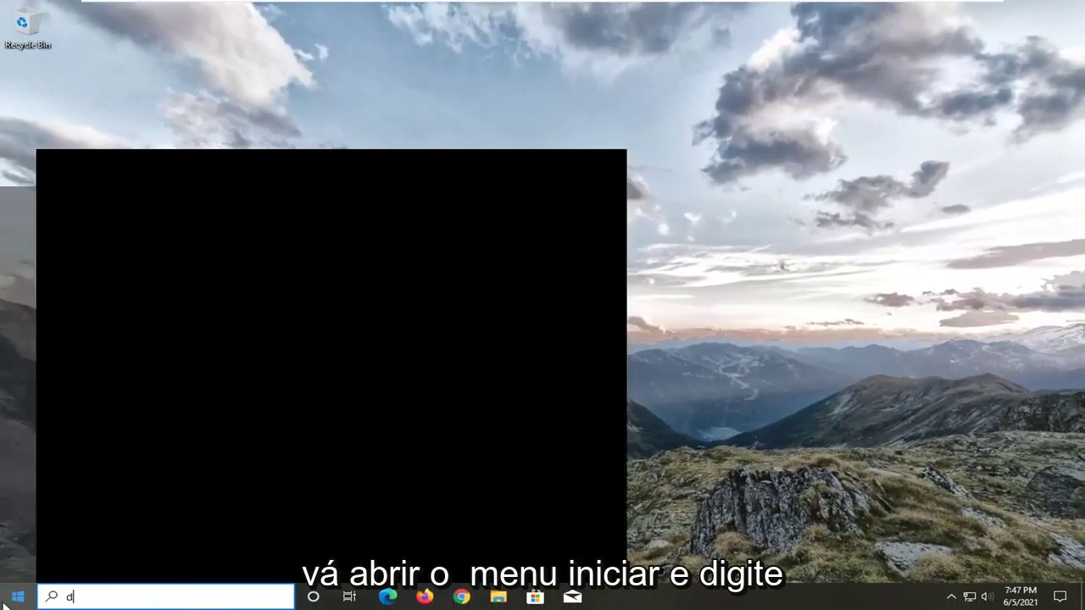
text(evice manager)
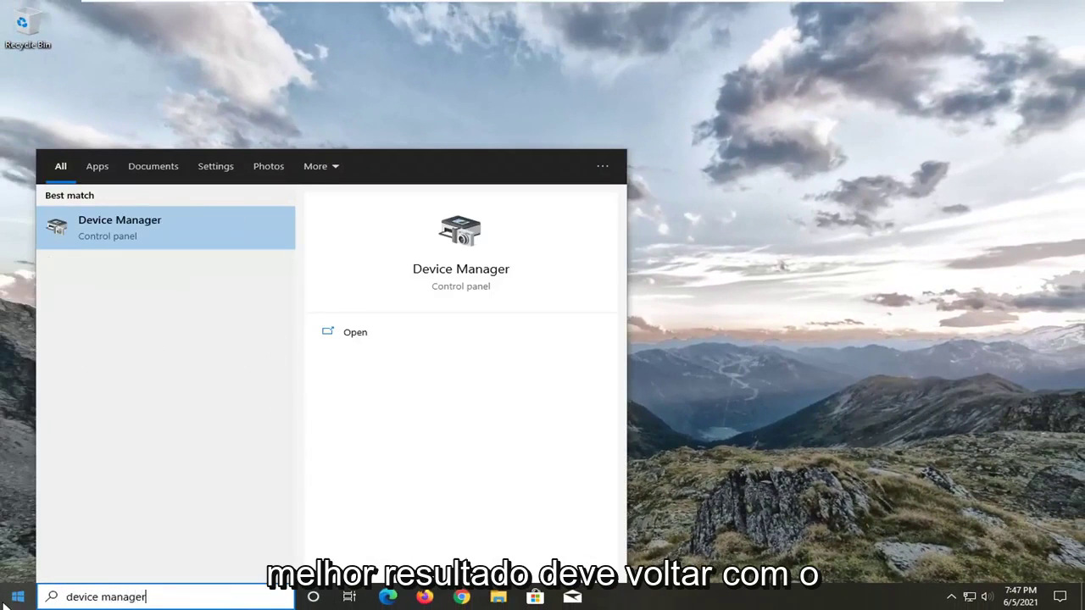
click(127, 237)
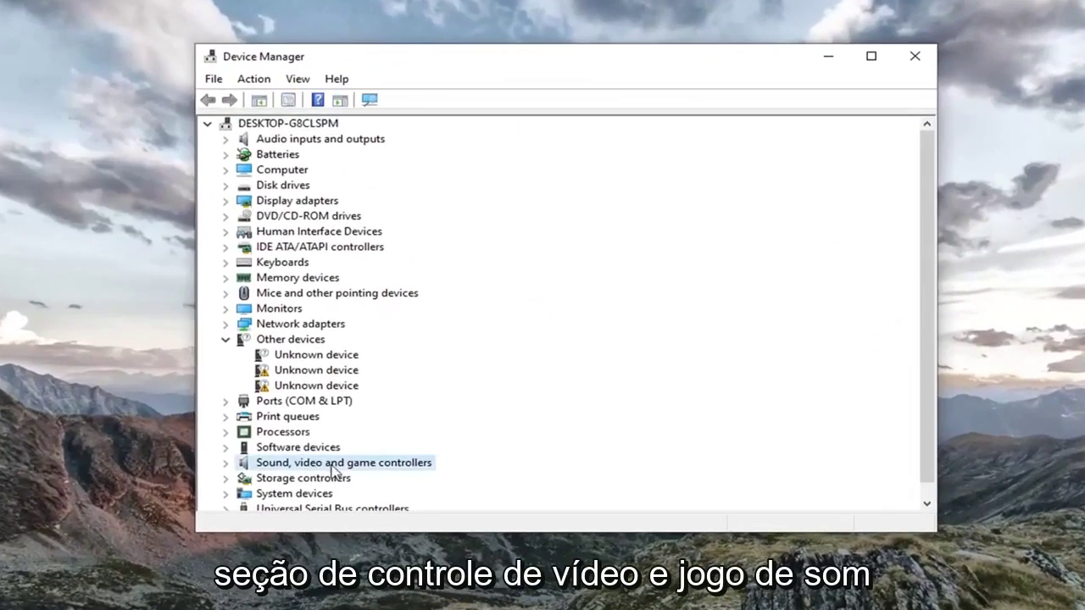
click(75, 387)
double_click(282, 448)
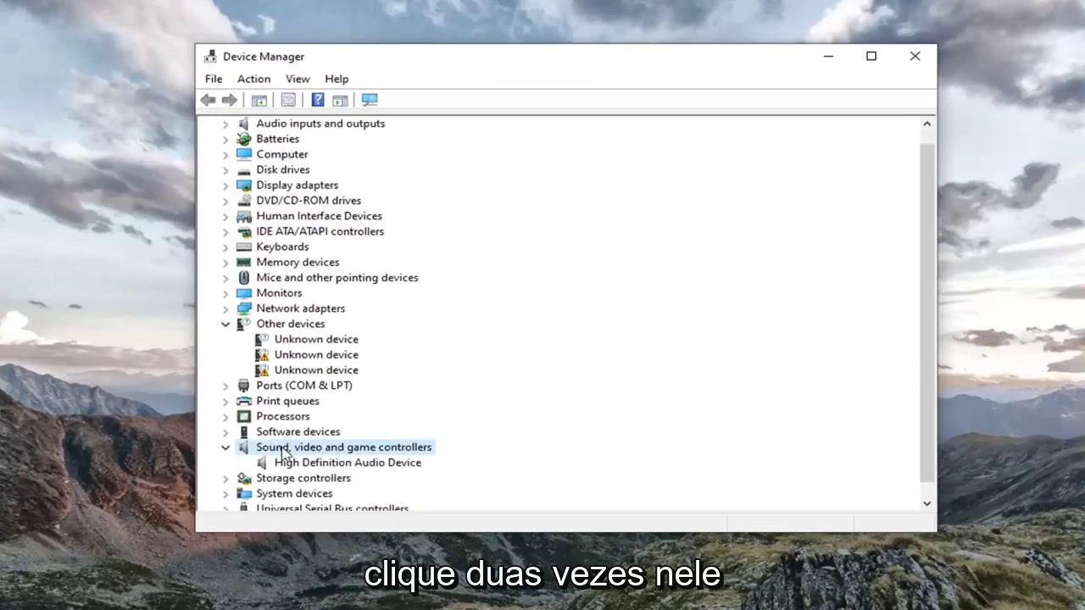
Start a driver update for High Definition Audio Device, browsing the computer and choosing to pick from the list of available drivers
click(379, 449)
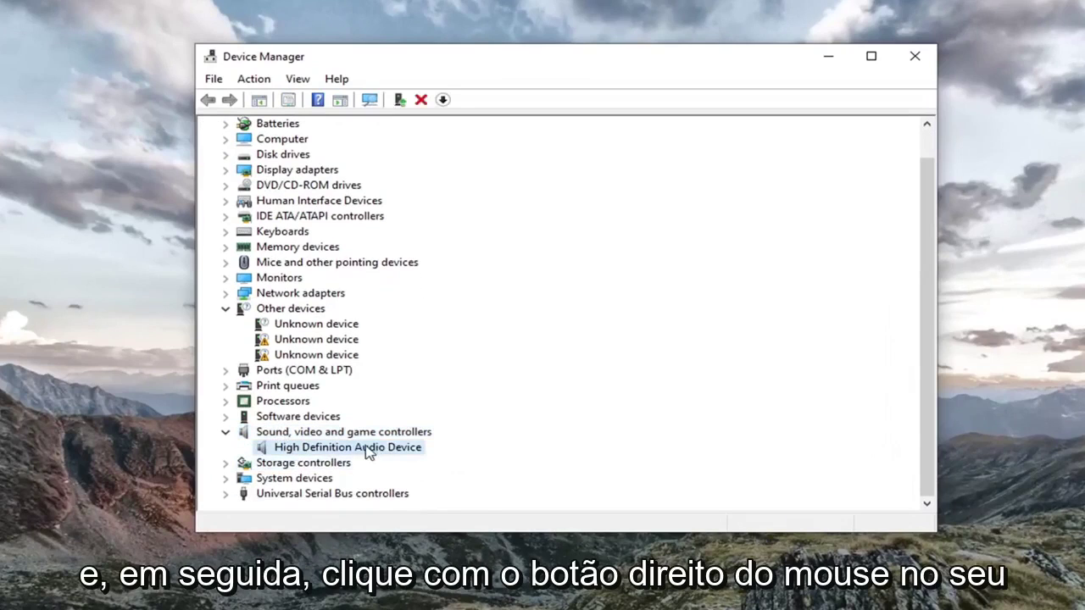
right_click(369, 452)
key(Escape)
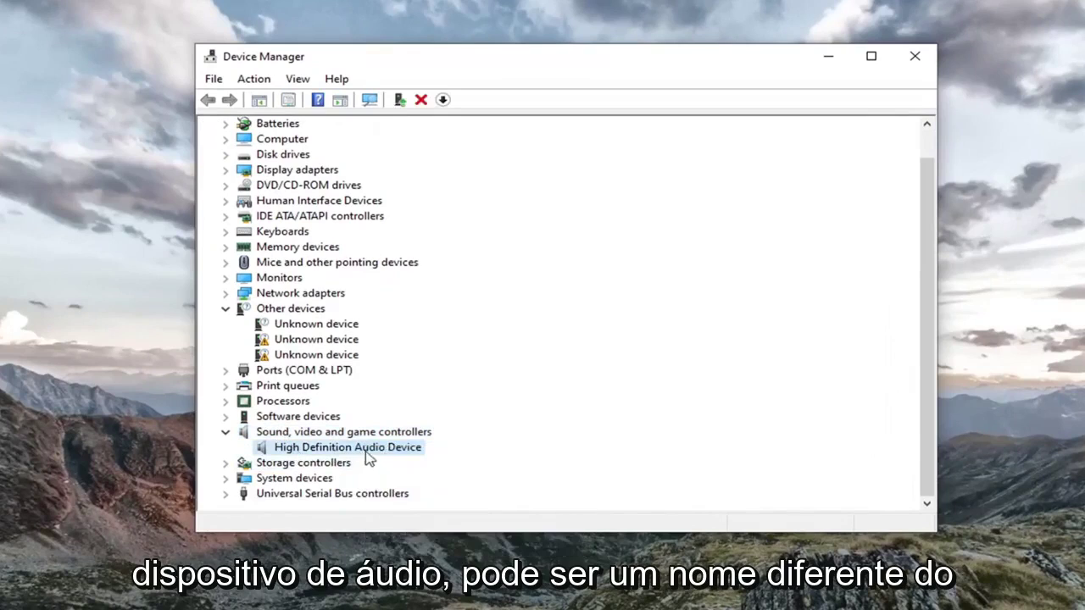
right_click(371, 453)
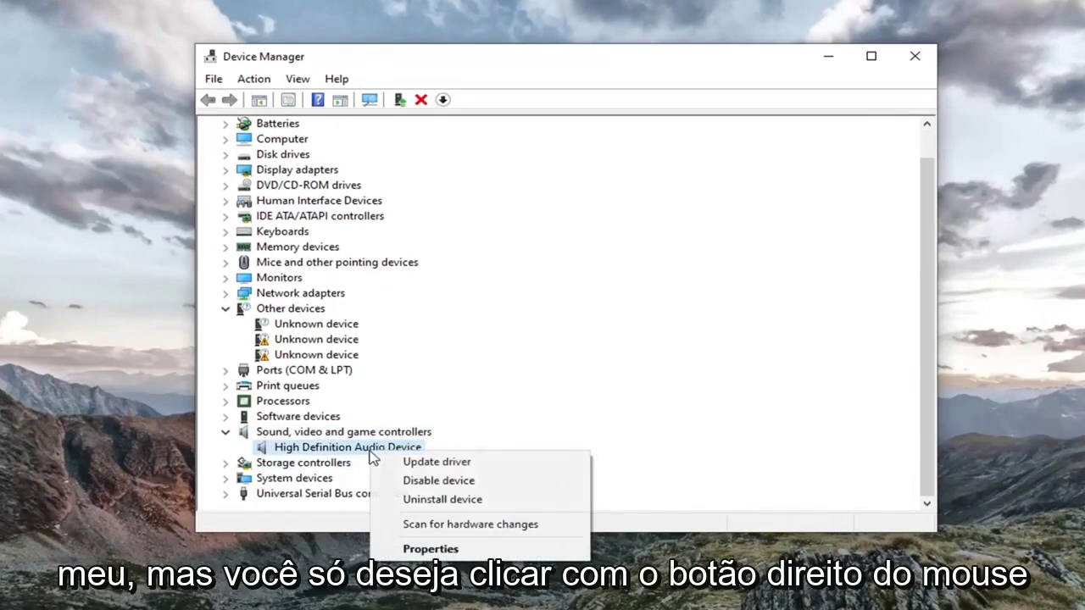
click(440, 466)
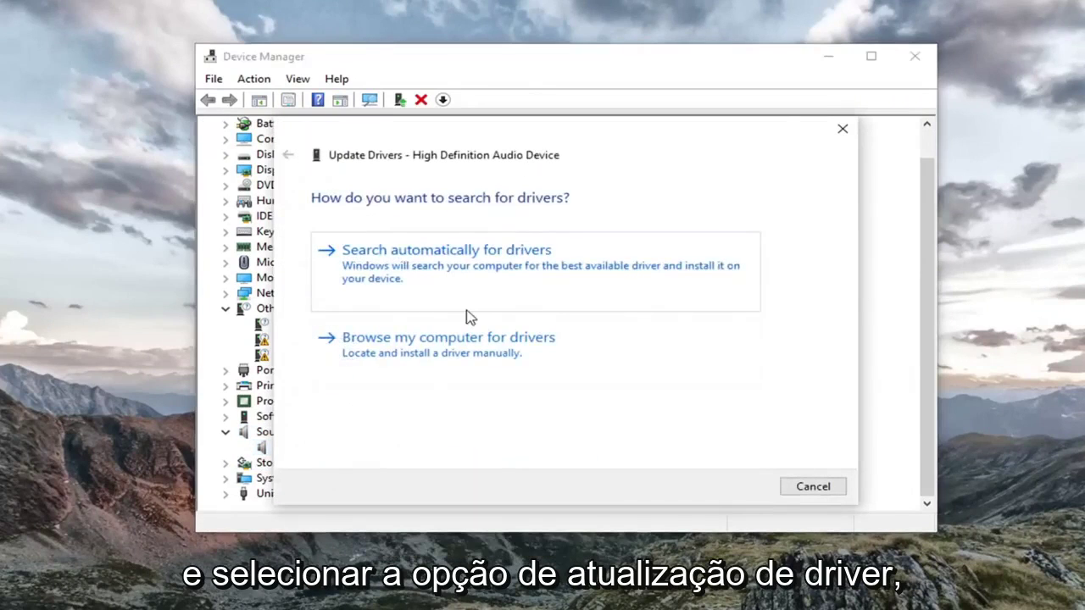
click(472, 364)
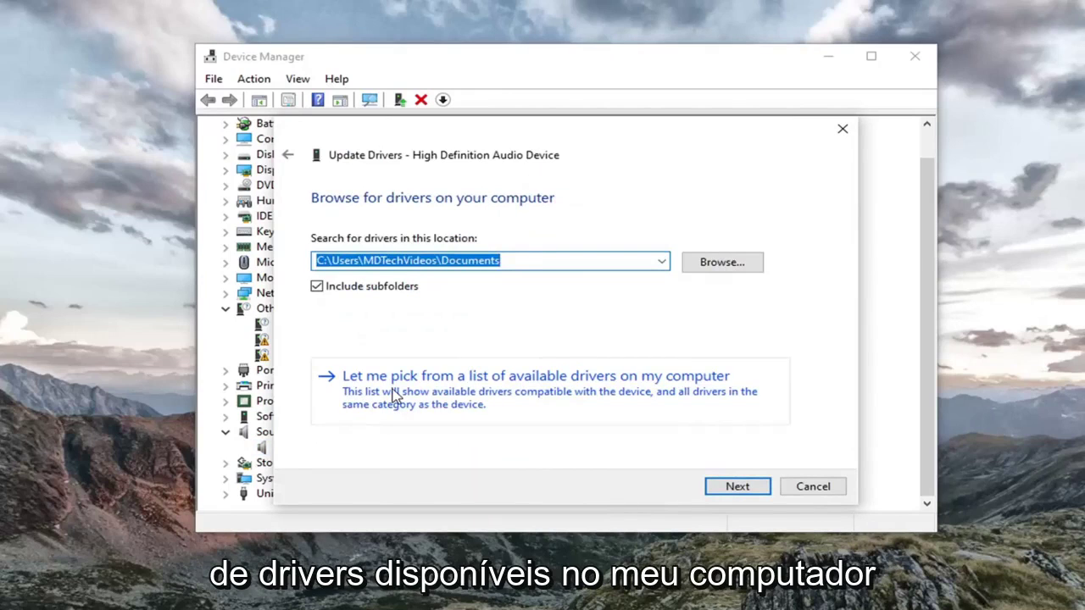
click(591, 399)
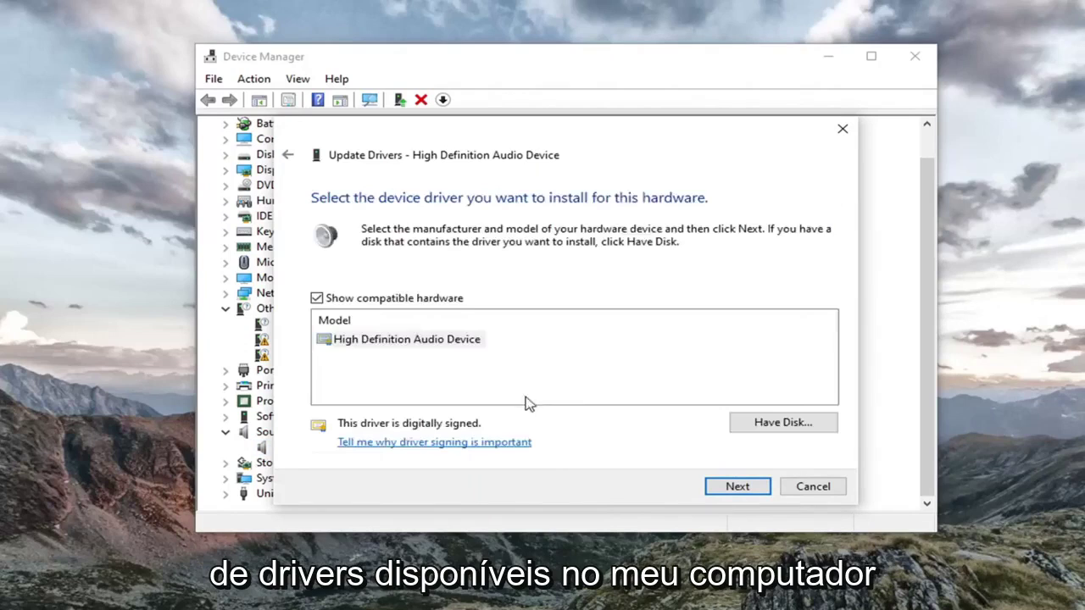
Install the compatible High Definition Audio Device driver despite the compatibility warning, close the wizard and restart the computer
click(431, 340)
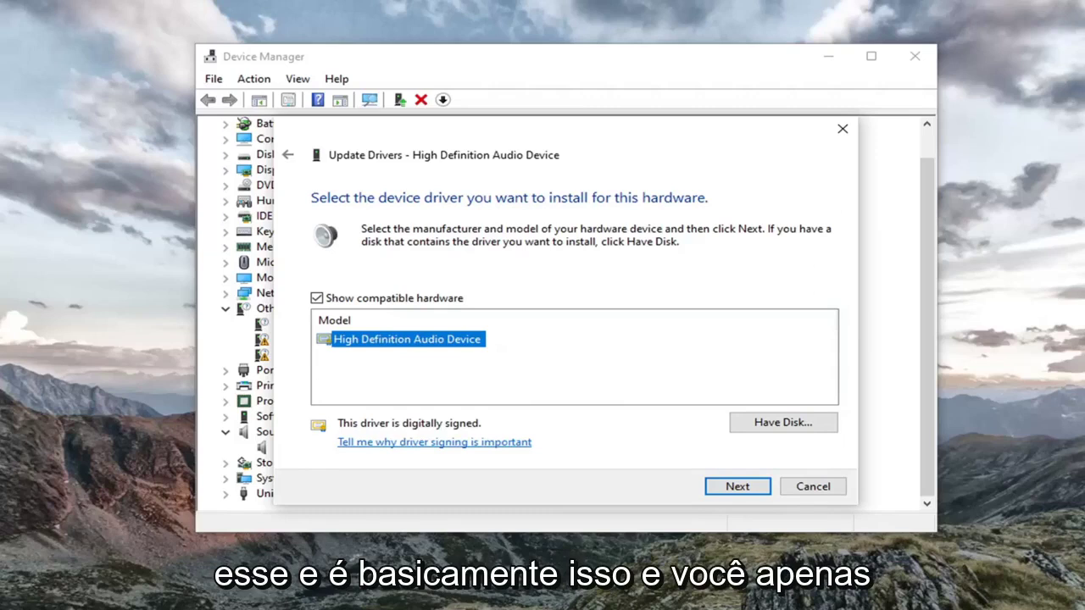
click(734, 487)
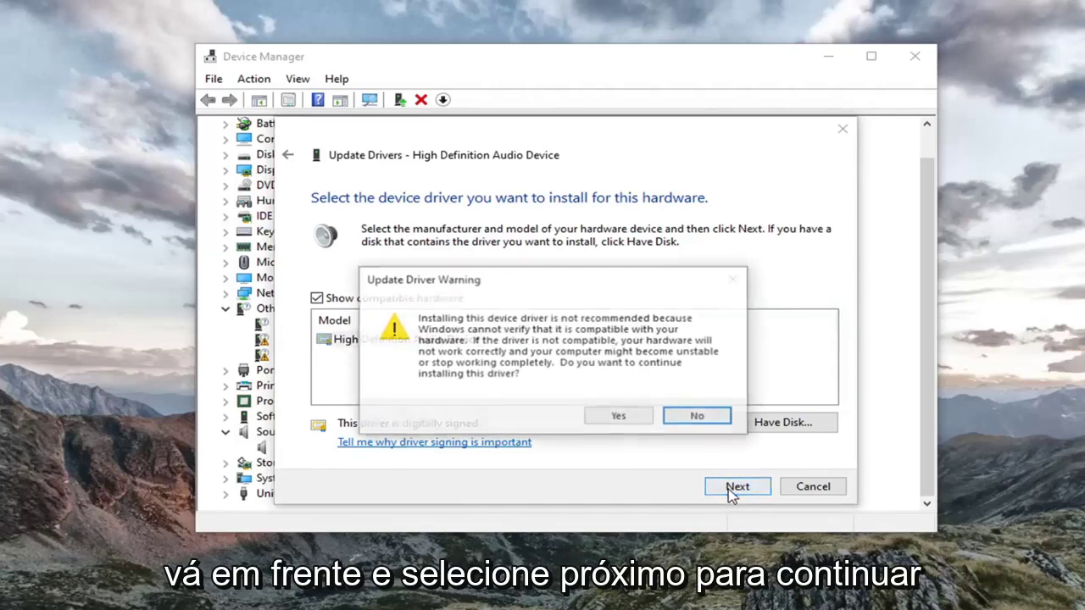
click(608, 421)
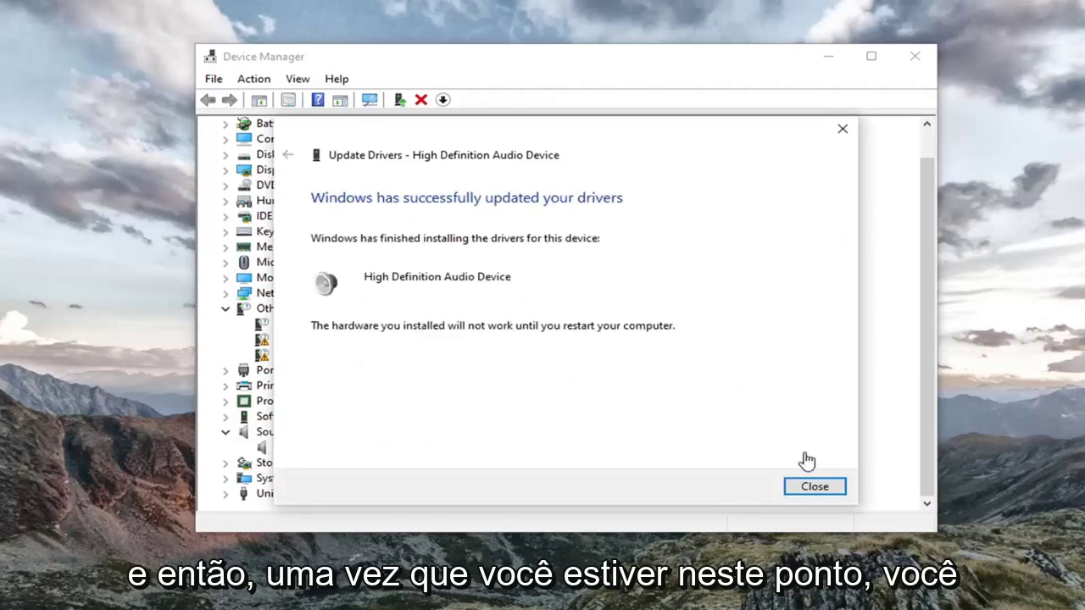
click(814, 486)
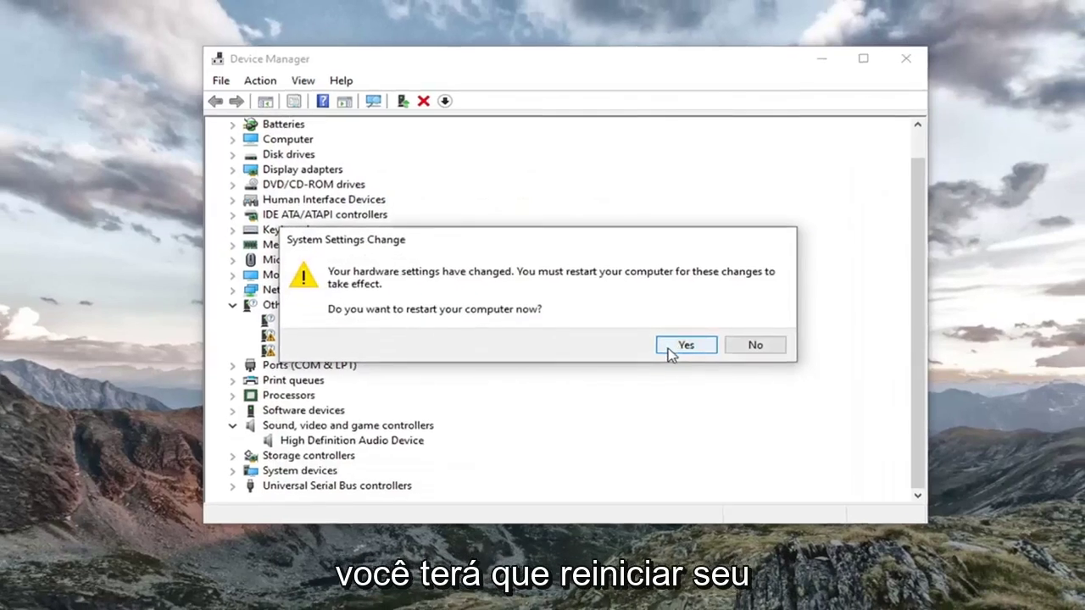
click(687, 350)
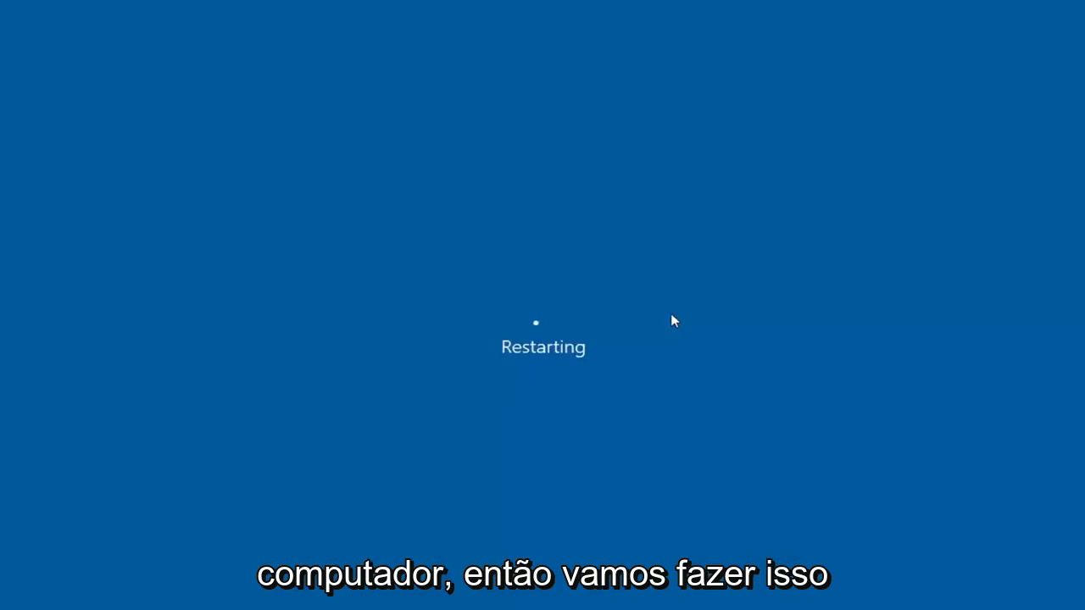